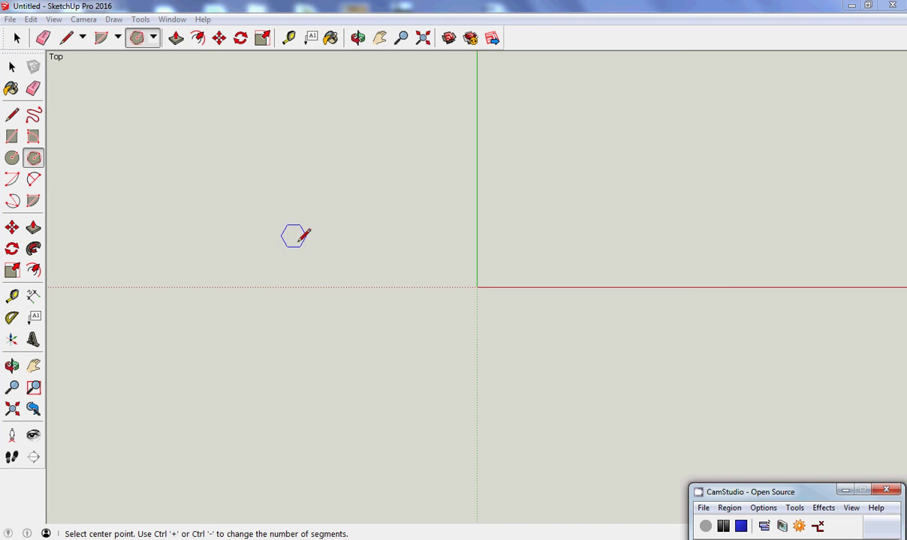
Start a three-sided regular polygon centred on the model origin.
{"action": "left_click", "coordinate": [12, 66]}
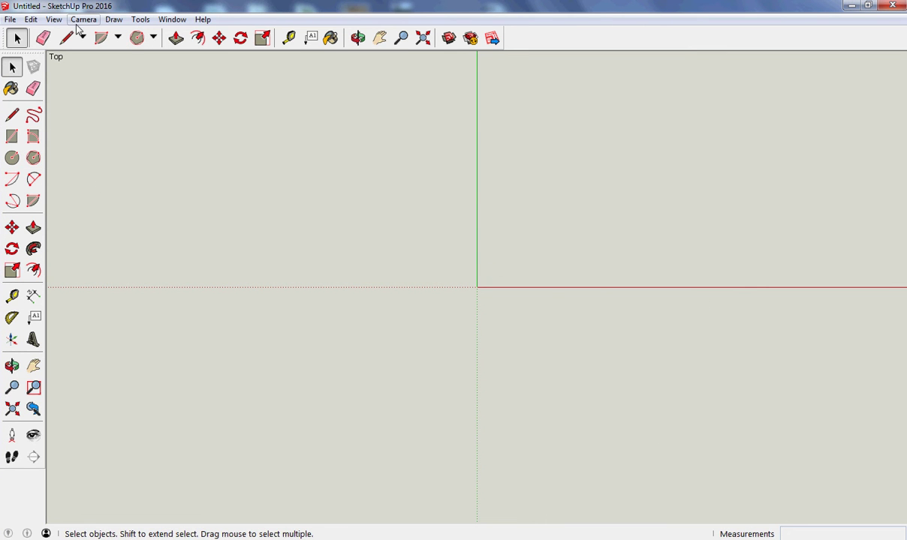
{"action": "left_click", "coordinate": [33, 158]}
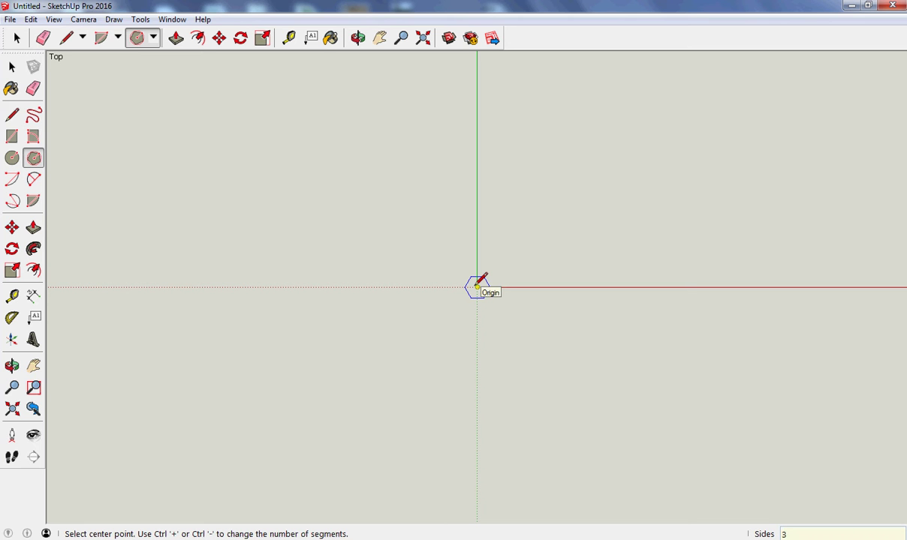
{"action": "key", "text": "Return"}
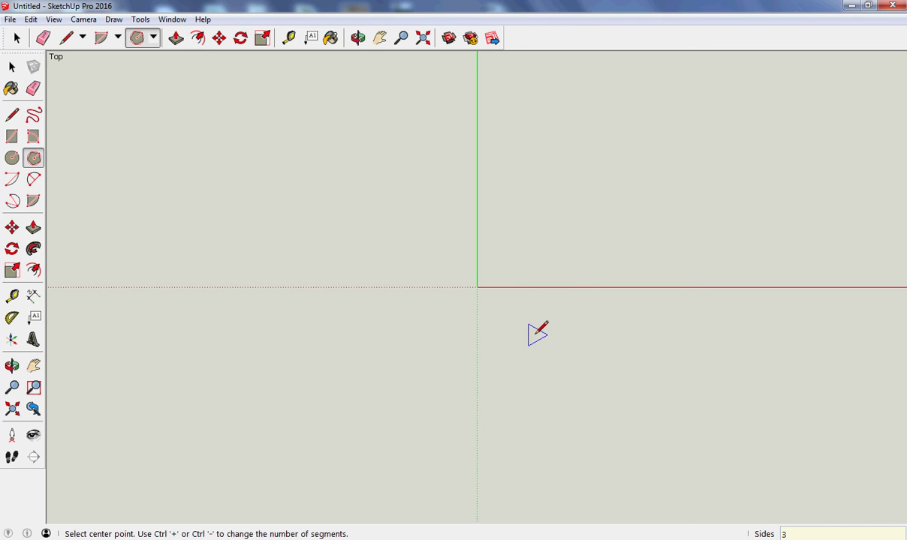
{"action": "type", "text": "8"}
{"action": "key", "text": "Return"}
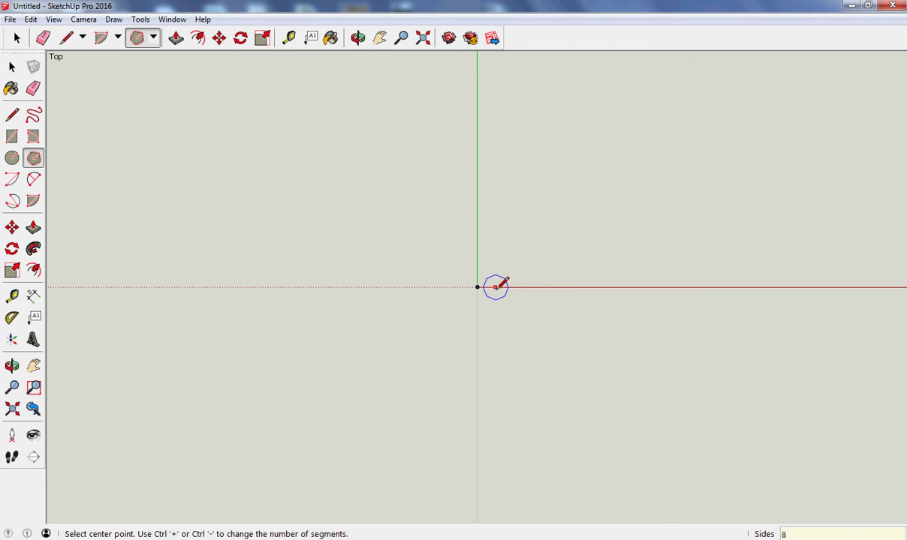
{"action": "type", "text": "3"}
{"action": "key", "text": "Return"}
{"action": "left_click", "coordinate": [477, 286]}
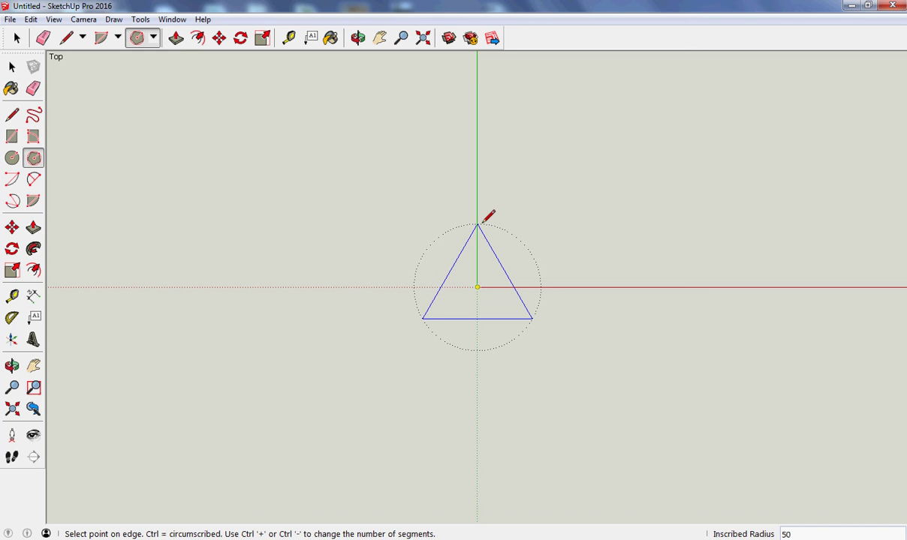
Cancel the in-progress 50 mm triangle, leaving the model empty.
{"action": "key", "text": "Escape"}
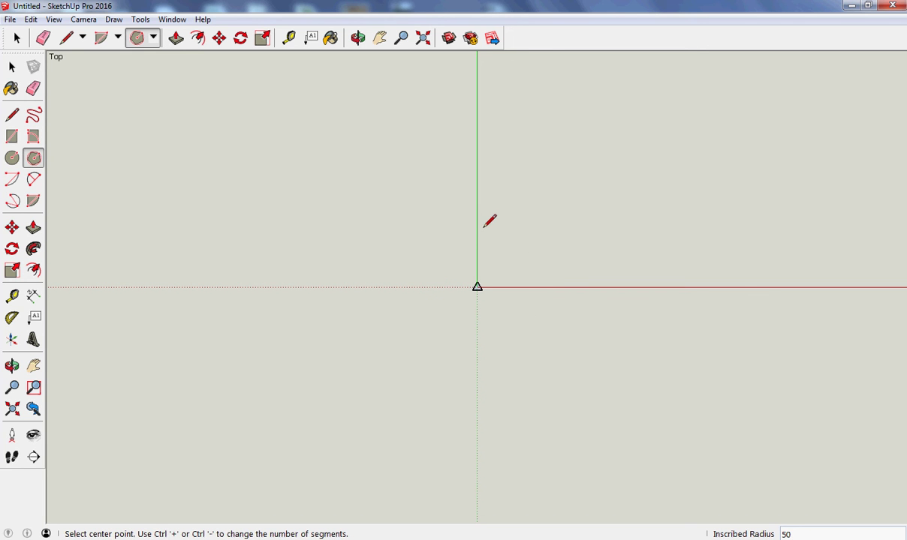
Zoom in on the origin with the Zoom tool until the triangle area fills the view.
{"action": "left_click", "coordinate": [12, 296]}
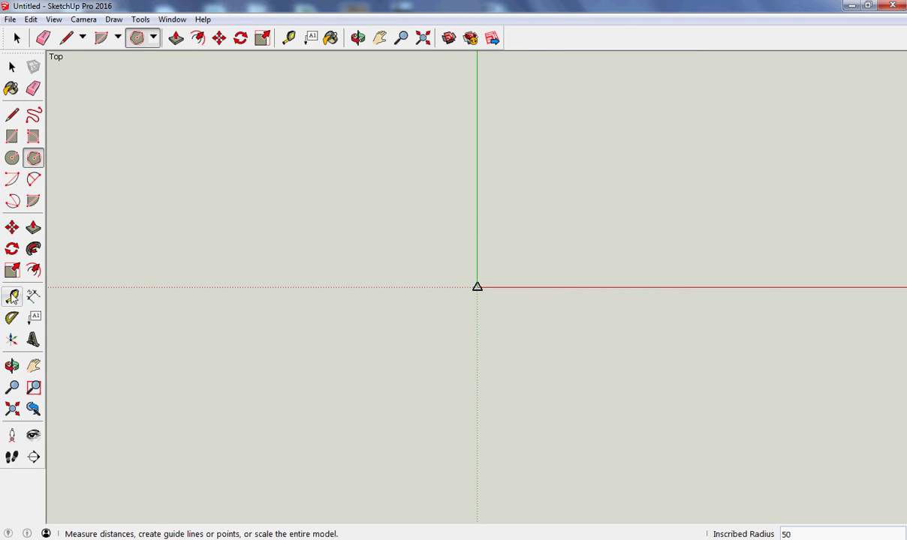
{"action": "left_click", "coordinate": [12, 387]}
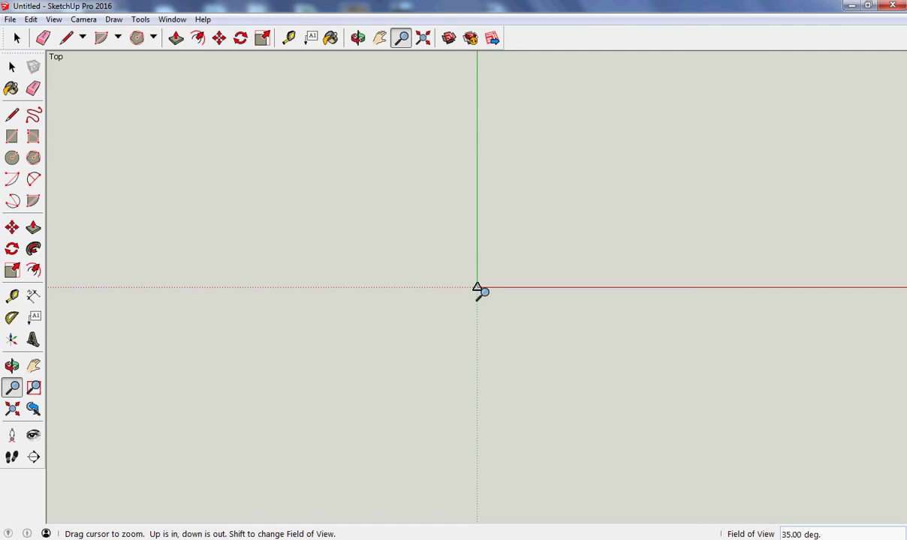
{"action": "scroll", "coordinate": [477, 289], "scroll_direction": "up", "scroll_amount": 5}
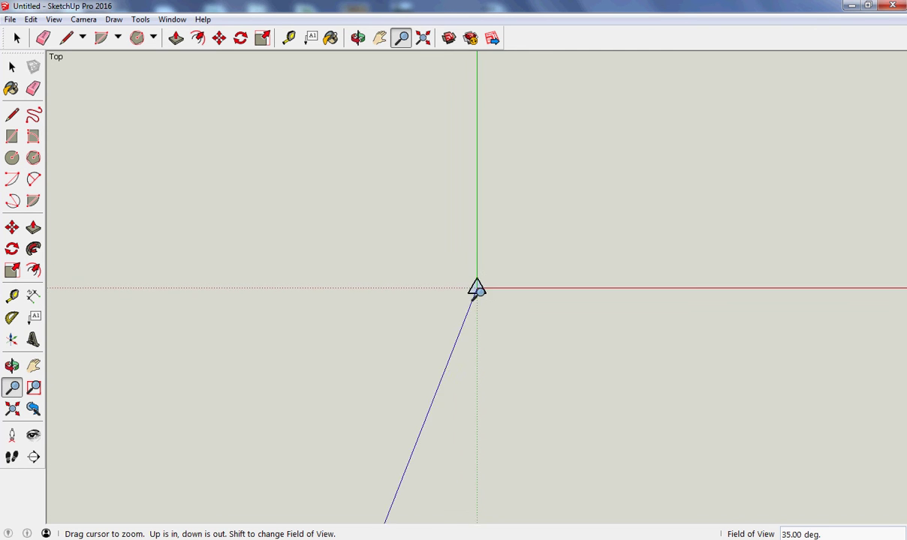
{"action": "scroll", "coordinate": [477, 291], "scroll_direction": "up", "scroll_amount": 6}
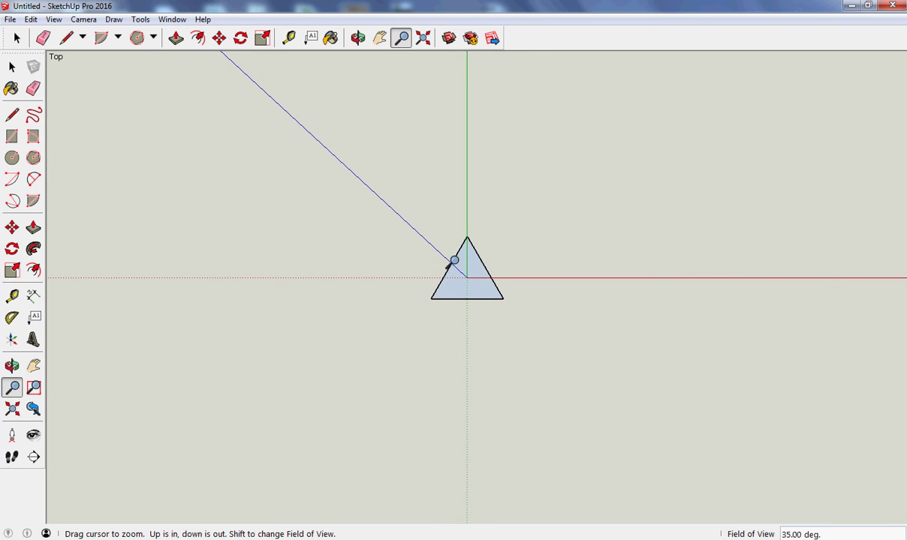
{"action": "scroll", "coordinate": [469, 273], "scroll_direction": "up", "scroll_amount": 6}
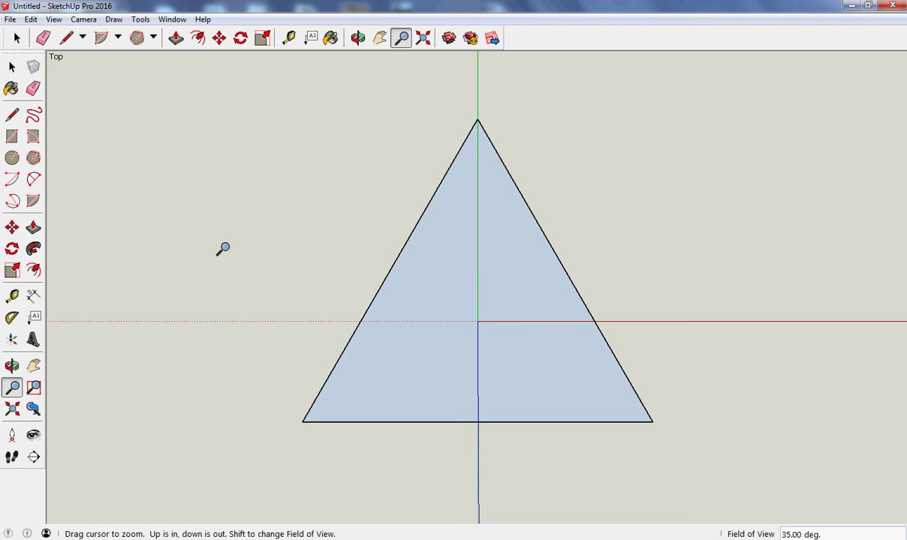
Select the triangle face and offset its outline 10 mm inward to form an inner triangle.
{"action": "left_click", "coordinate": [12, 271]}
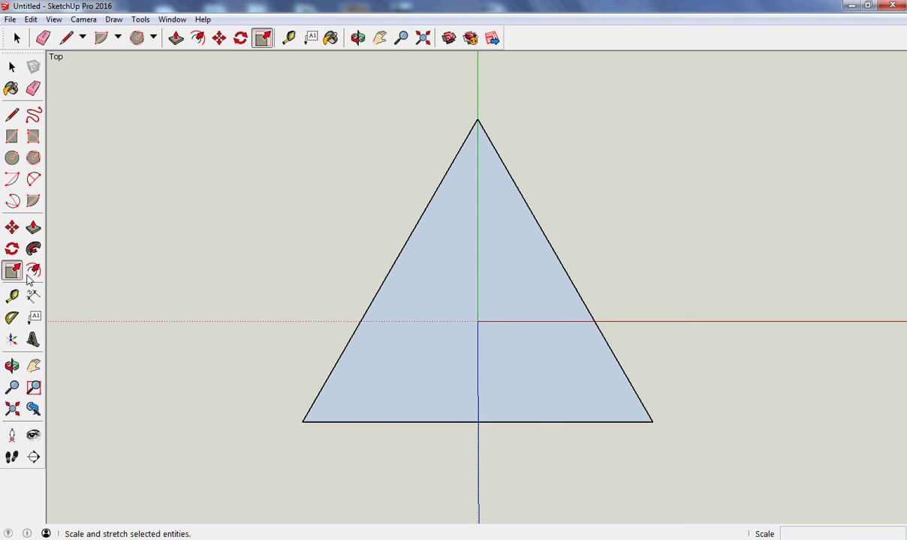
{"action": "left_click", "coordinate": [447, 311]}
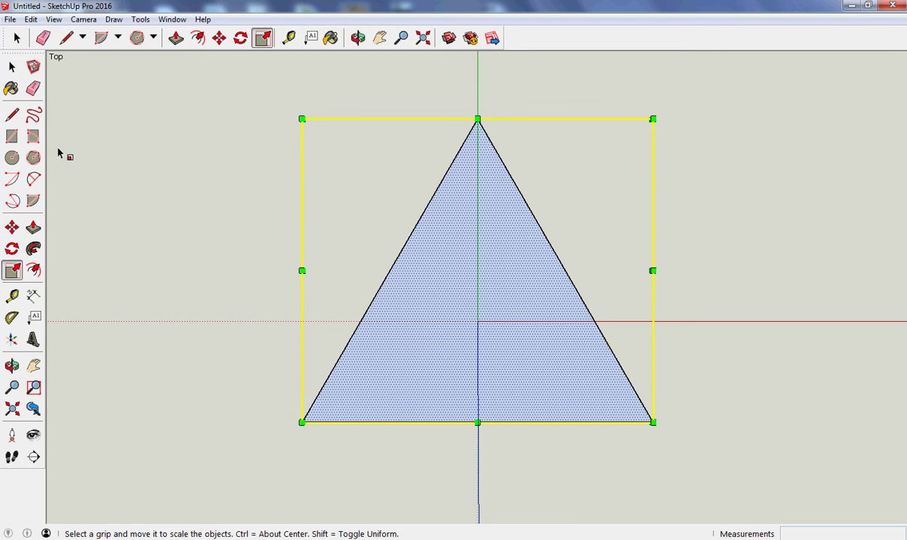
{"action": "left_click", "coordinate": [12, 68]}
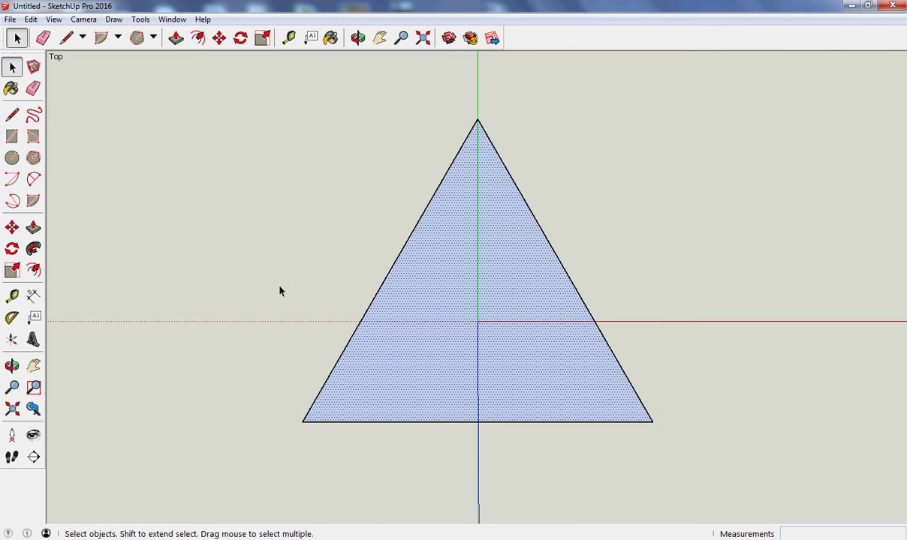
{"action": "left_click", "coordinate": [33, 272]}
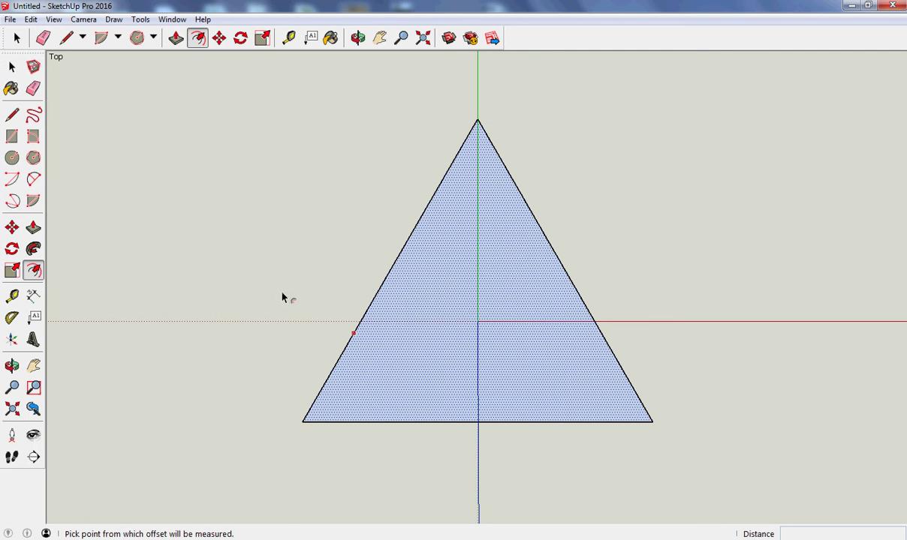
{"action": "left_click", "coordinate": [398, 289]}
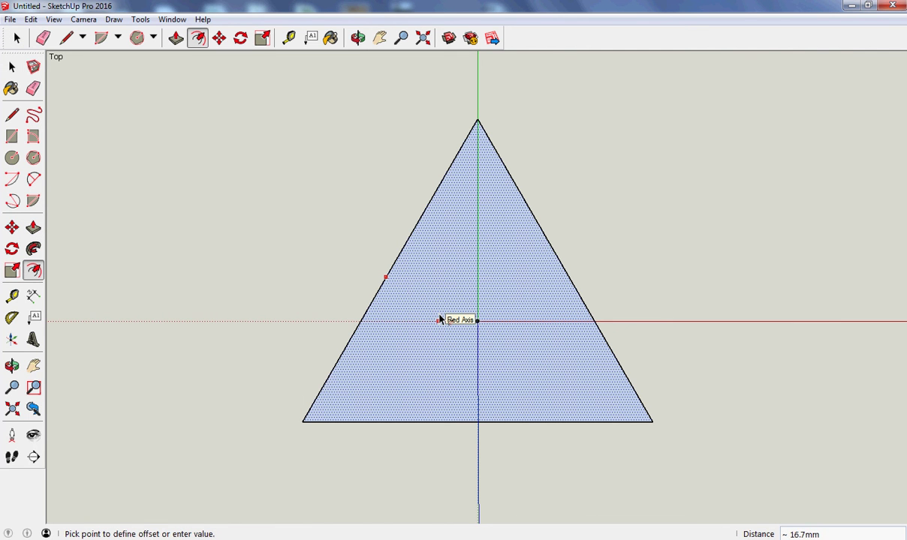
{"action": "key", "text": "Return"}
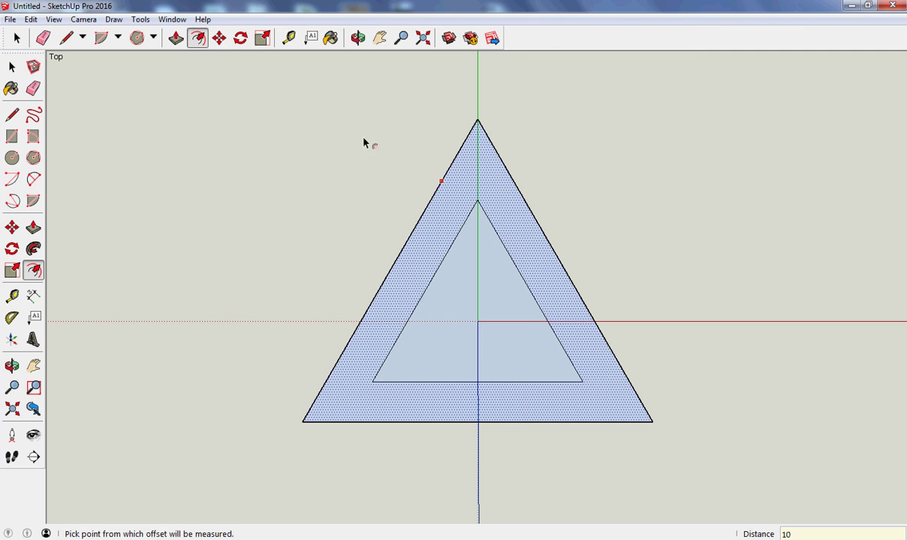
{"action": "left_click", "coordinate": [12, 67]}
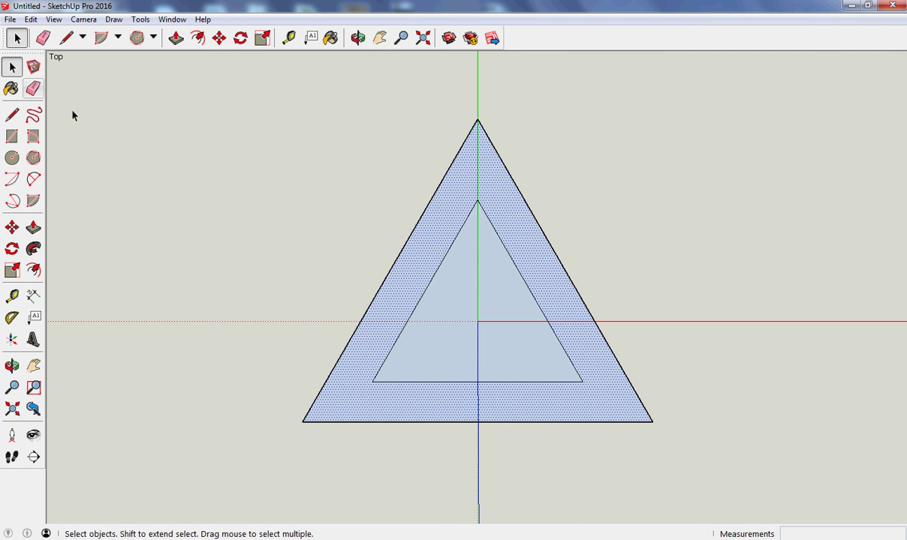
Draw 10 mm radius circles centred on the inner triangle's top, lower-left and lower-right corners.
{"action": "left_click", "coordinate": [229, 218]}
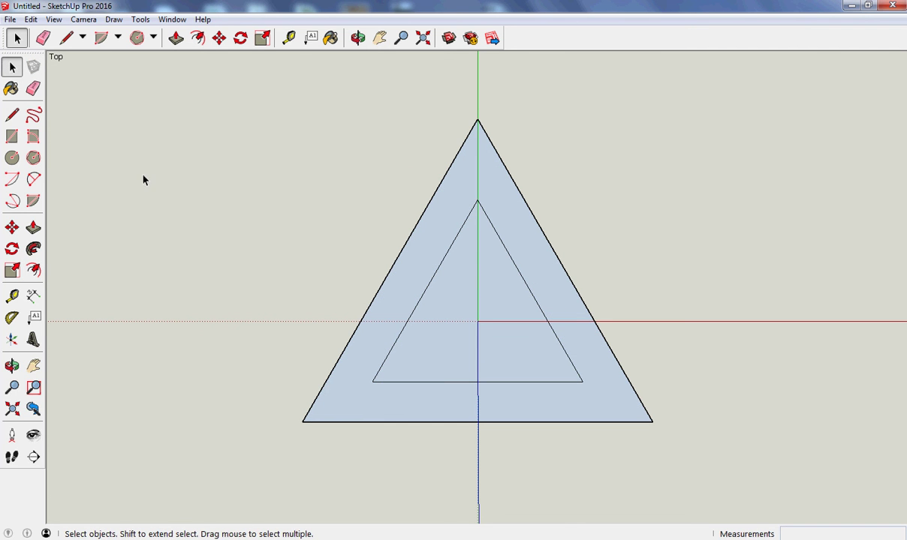
{"action": "left_click", "coordinate": [12, 158]}
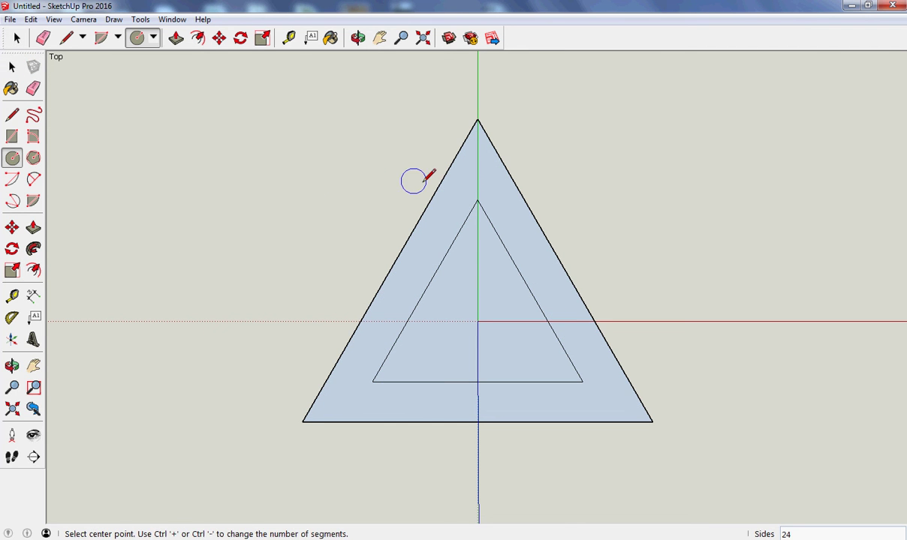
{"action": "left_click", "coordinate": [477, 200]}
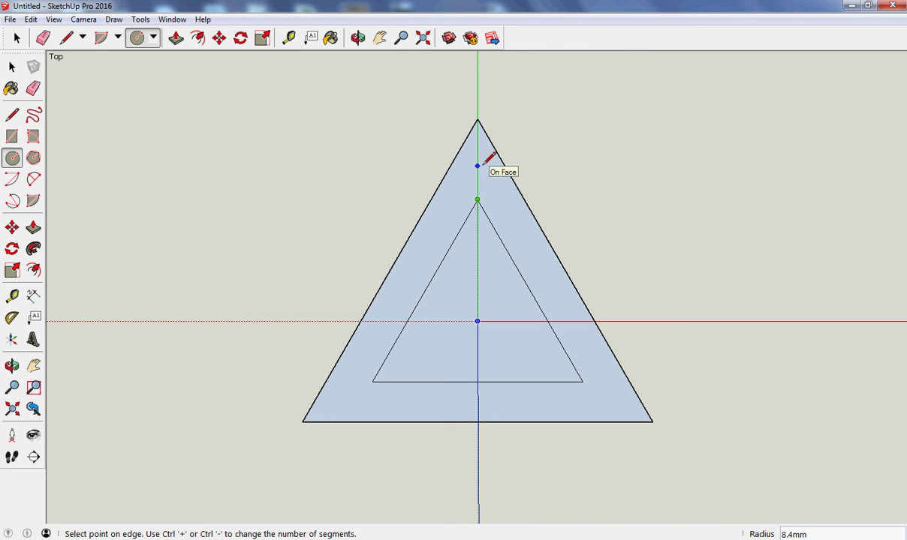
{"action": "key", "text": "Return"}
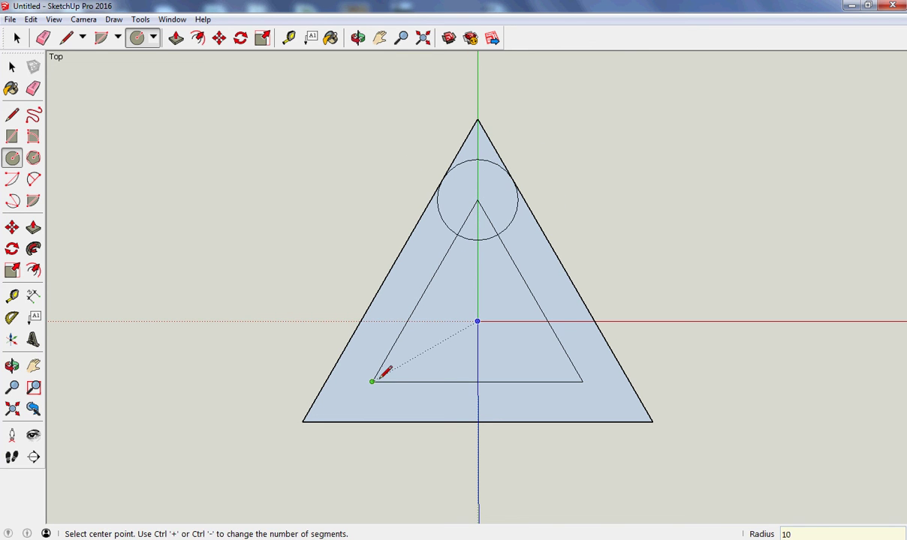
{"action": "left_click", "coordinate": [372, 383]}
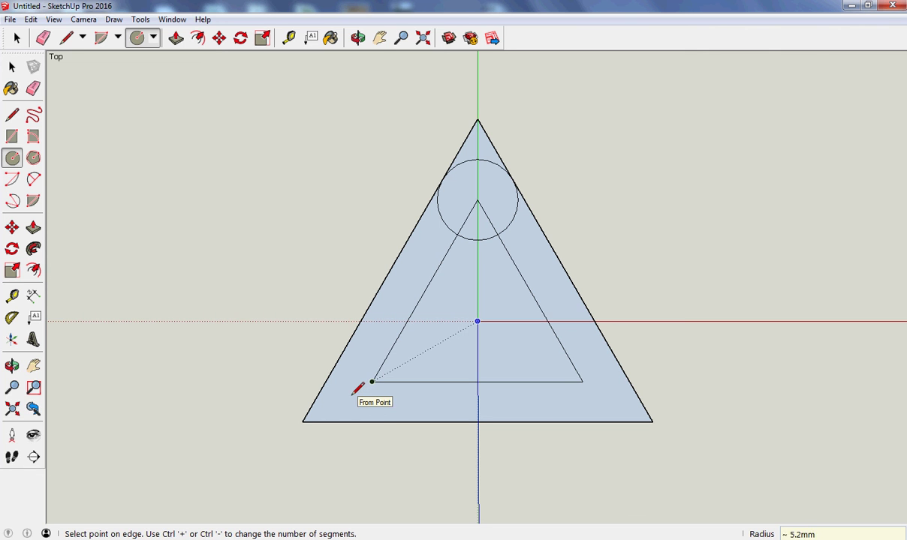
{"action": "key", "text": "Return"}
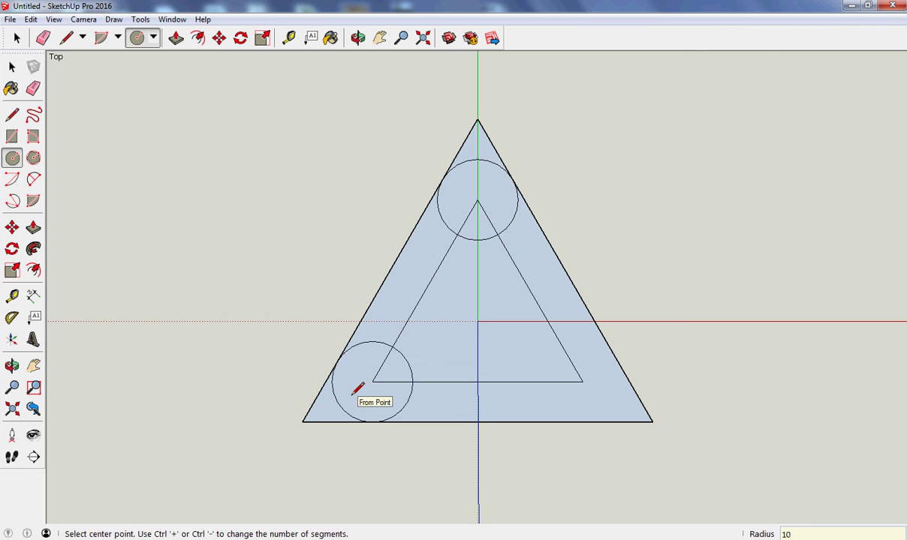
{"action": "left_click", "coordinate": [582, 381]}
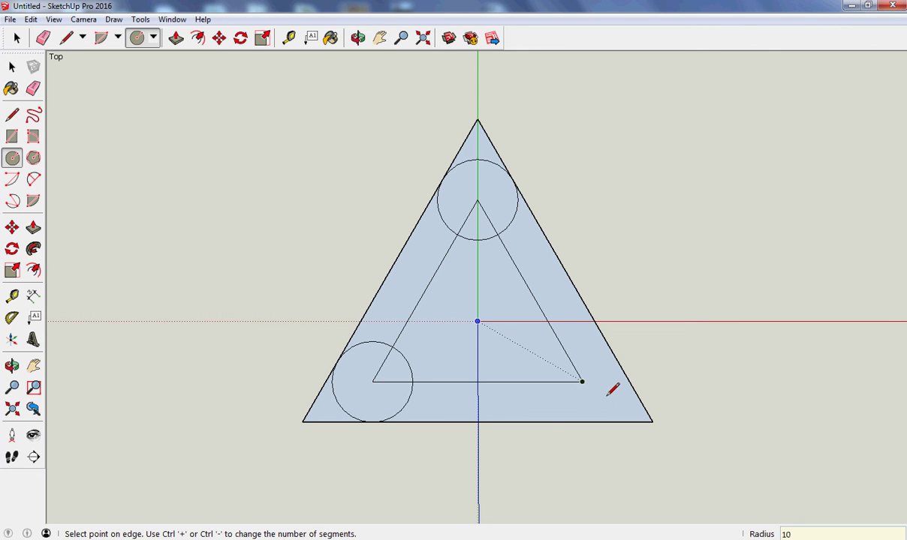
{"action": "key", "text": "Return"}
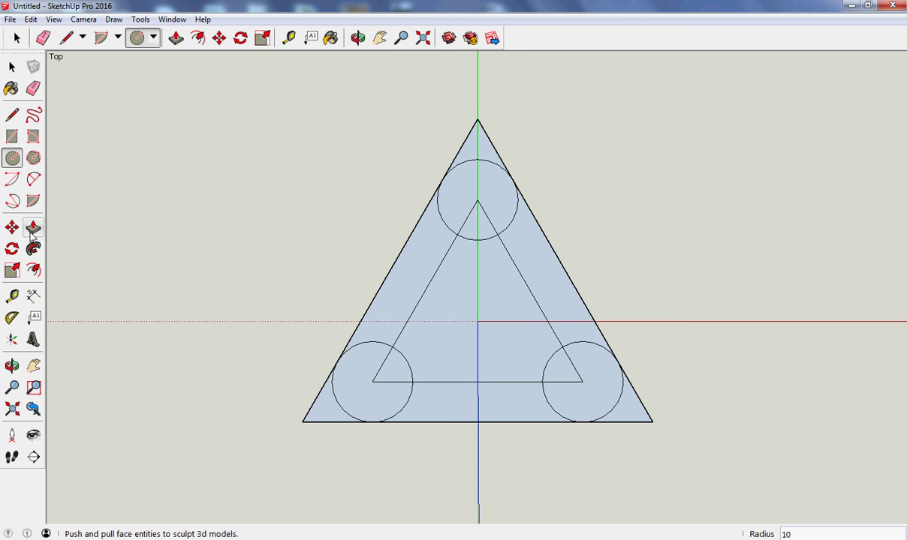
Erase the outer triangle's edges at its top, bottom-right and bottom-left tips.
{"action": "left_click", "coordinate": [33, 89]}
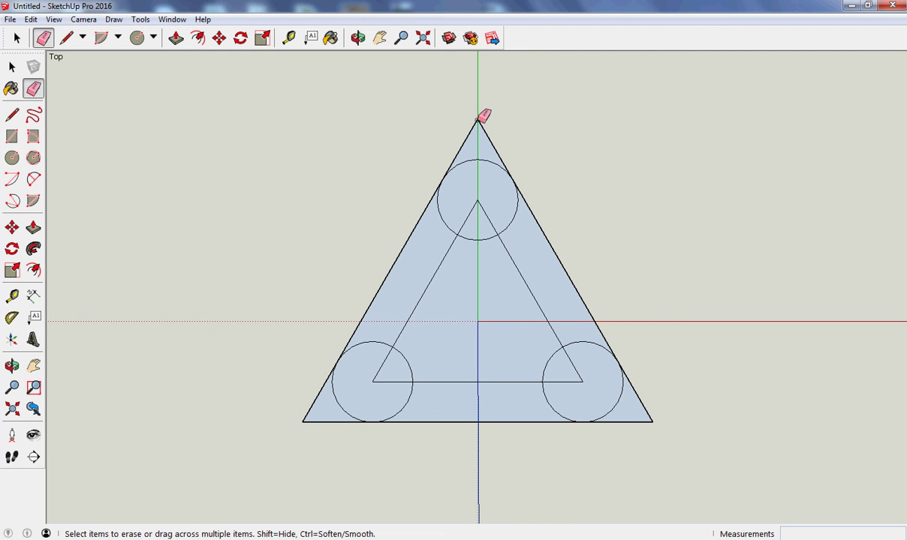
{"action": "left_click_drag", "start_coordinate": [477, 122], "coordinate": [481, 120]}
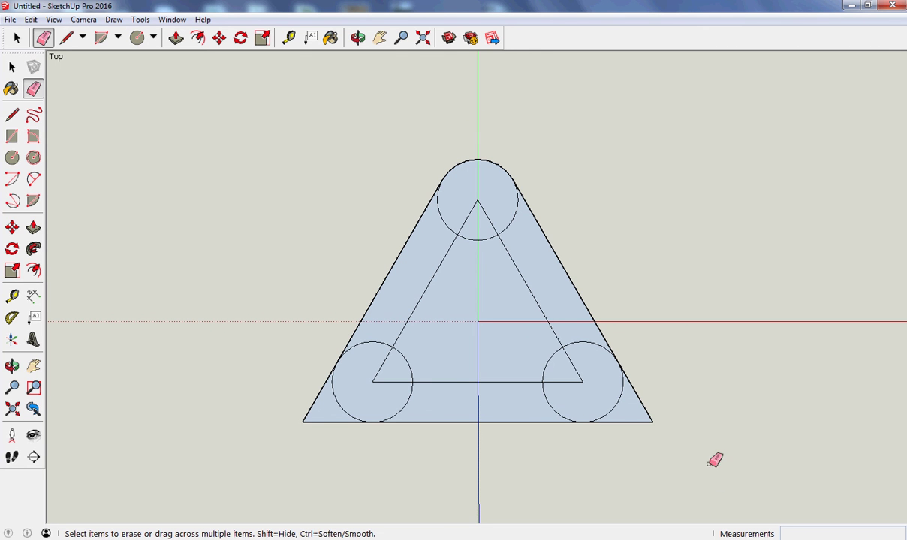
{"action": "left_click_drag", "start_coordinate": [655, 421], "coordinate": [657, 419]}
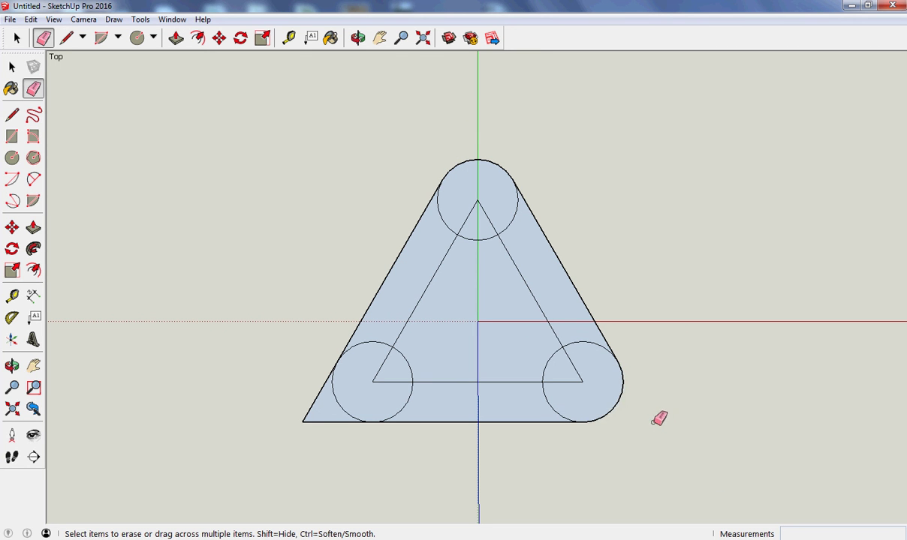
{"action": "left_click_drag", "start_coordinate": [303, 422], "coordinate": [304, 419]}
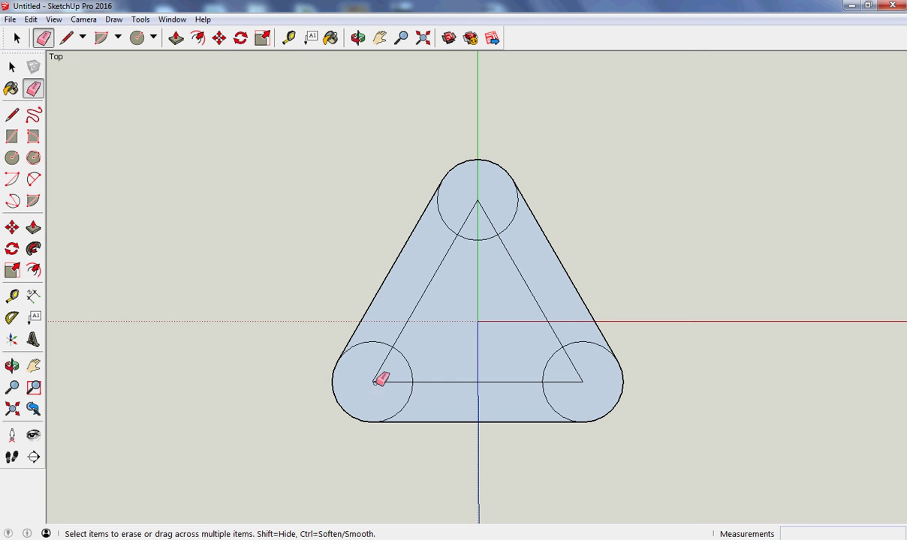
Erase the leftover edges inside the three circles and the inner triangle's three lines.
{"action": "left_click_drag", "start_coordinate": [372, 382], "coordinate": [383, 380]}
{"action": "left_click_drag", "start_coordinate": [583, 382], "coordinate": [575, 362]}
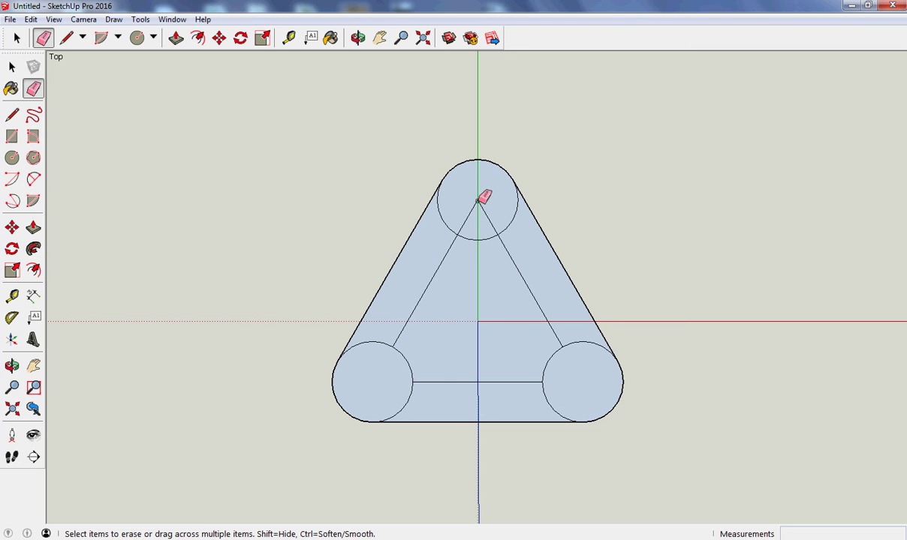
{"action": "left_click_drag", "start_coordinate": [478, 199], "coordinate": [456, 265]}
{"action": "left_click", "coordinate": [439, 268]}
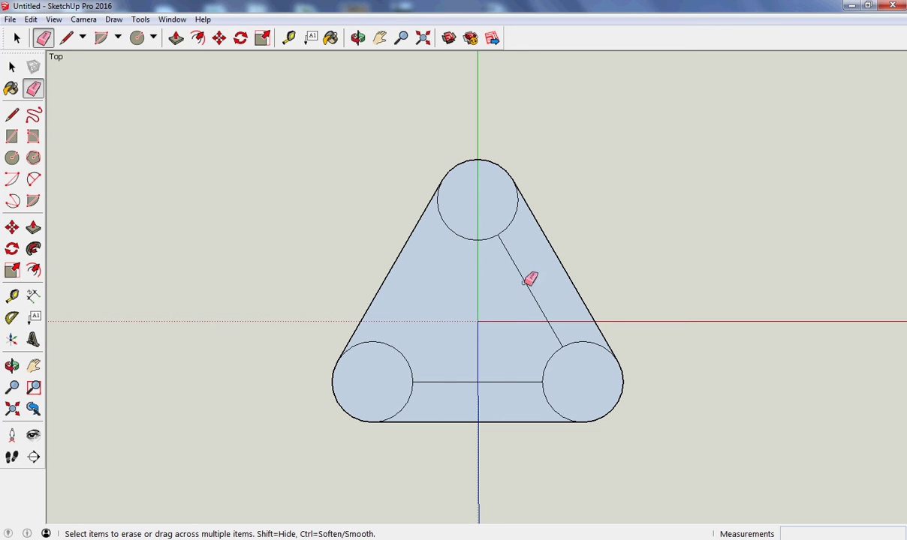
{"action": "left_click", "coordinate": [525, 283]}
{"action": "left_click", "coordinate": [488, 382]}
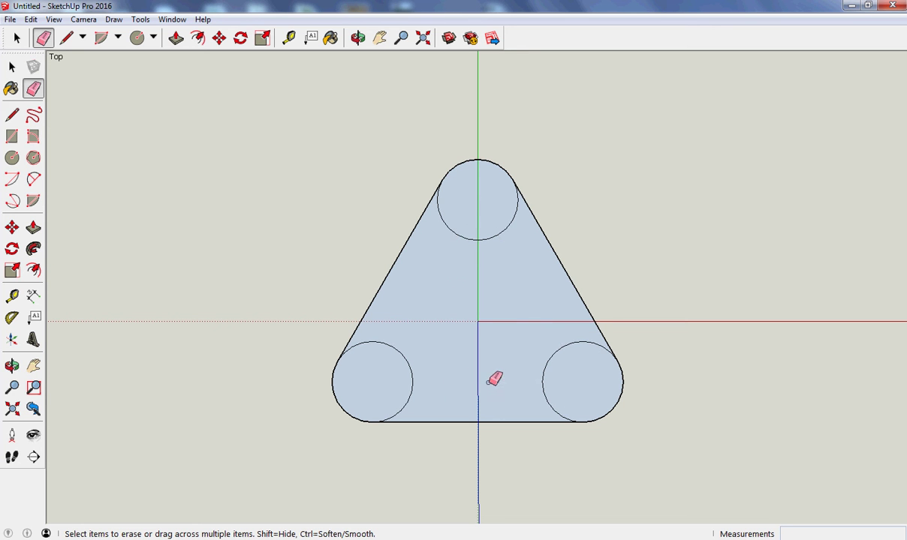
Erase the inner arcs of the bottom-left, top and bottom-right circles.
{"action": "left_click", "coordinate": [411, 365]}
{"action": "left_click", "coordinate": [484, 237]}
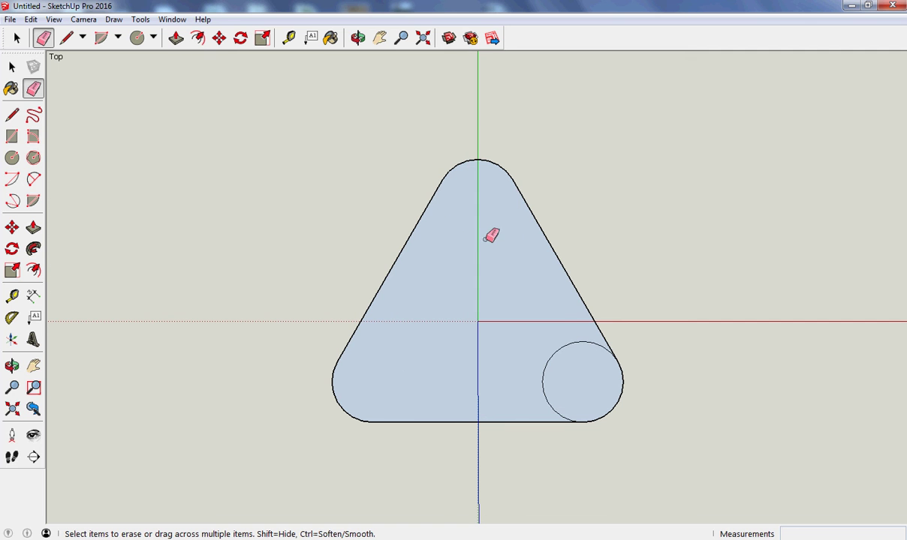
{"action": "left_click", "coordinate": [563, 348]}
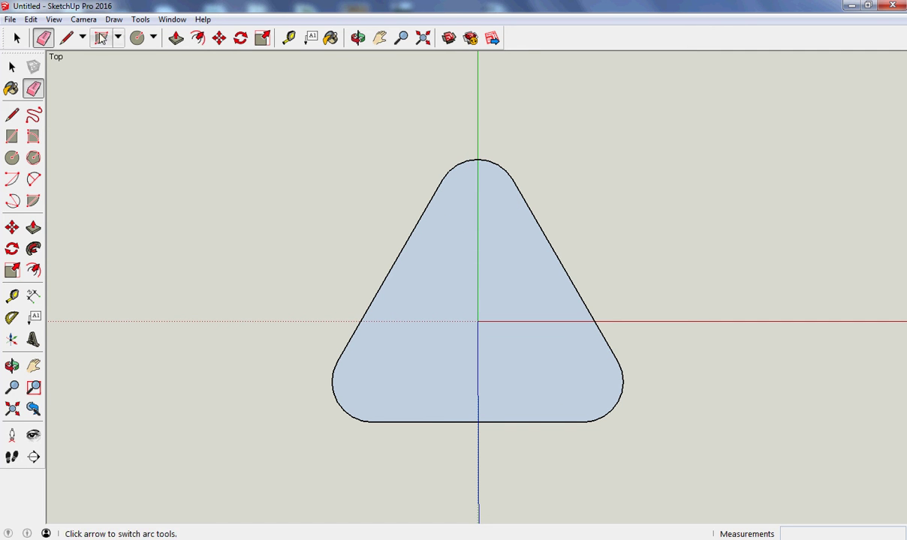
Switch the camera to the standard Iso view.
{"action": "left_click", "coordinate": [83, 20]}
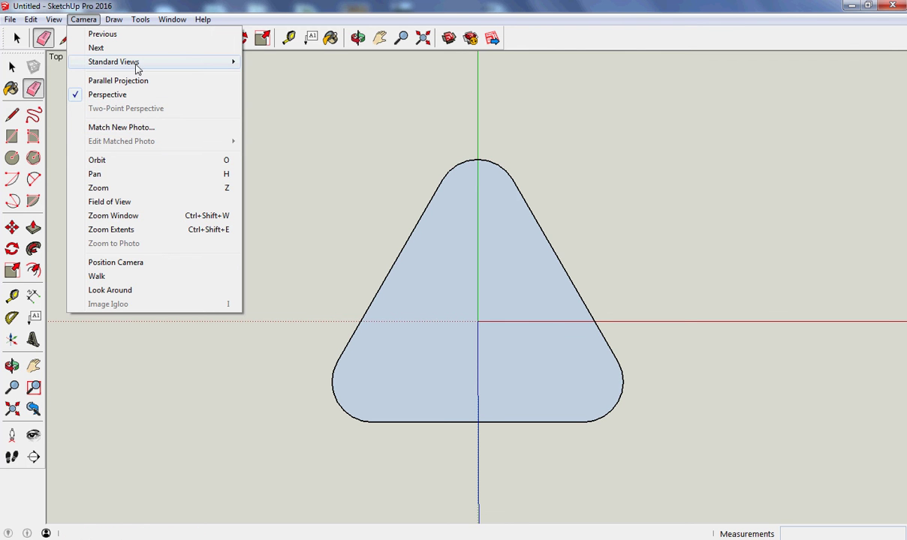
{"action": "mouse_move", "coordinate": [186, 67]}
{"action": "left_click", "coordinate": [268, 141]}
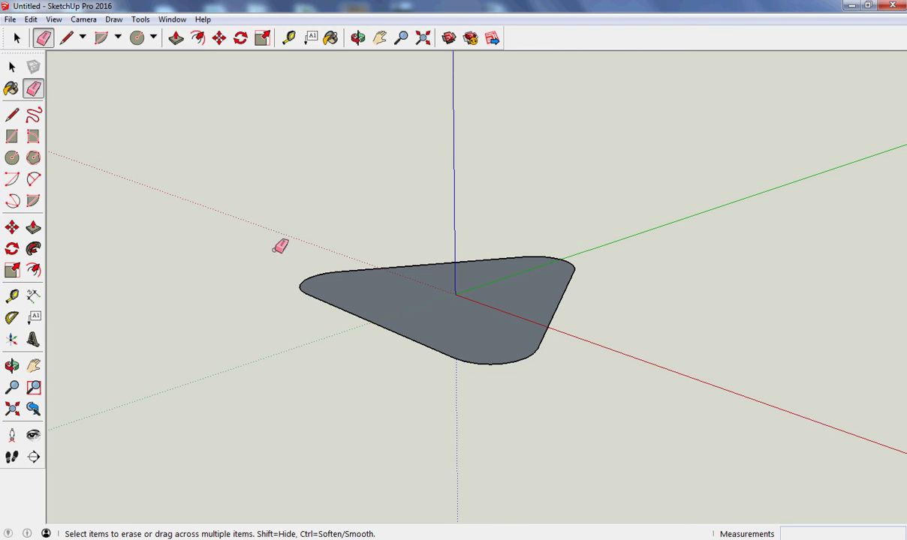
{"action": "left_click", "coordinate": [33, 228]}
{"action": "left_click_drag", "start_coordinate": [449, 319], "coordinate": [450, 294]}
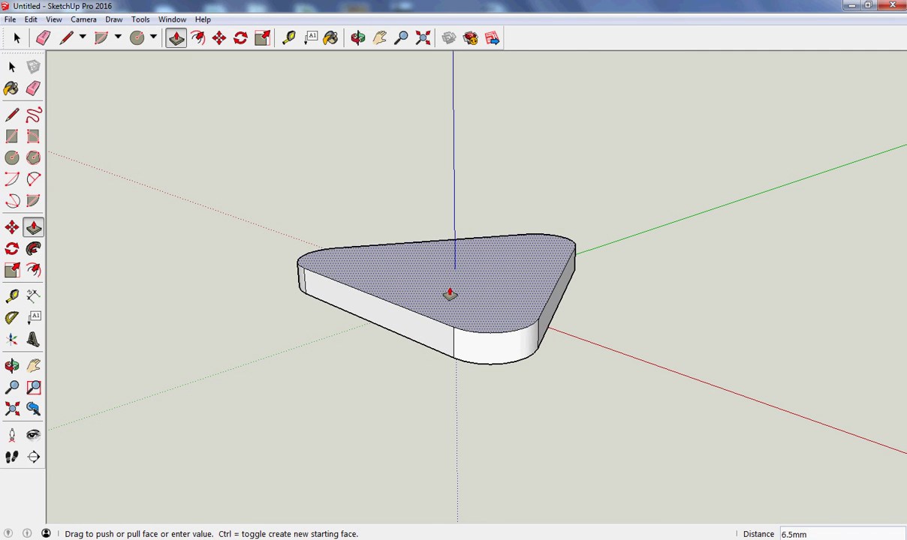
{"action": "key", "text": "Return"}
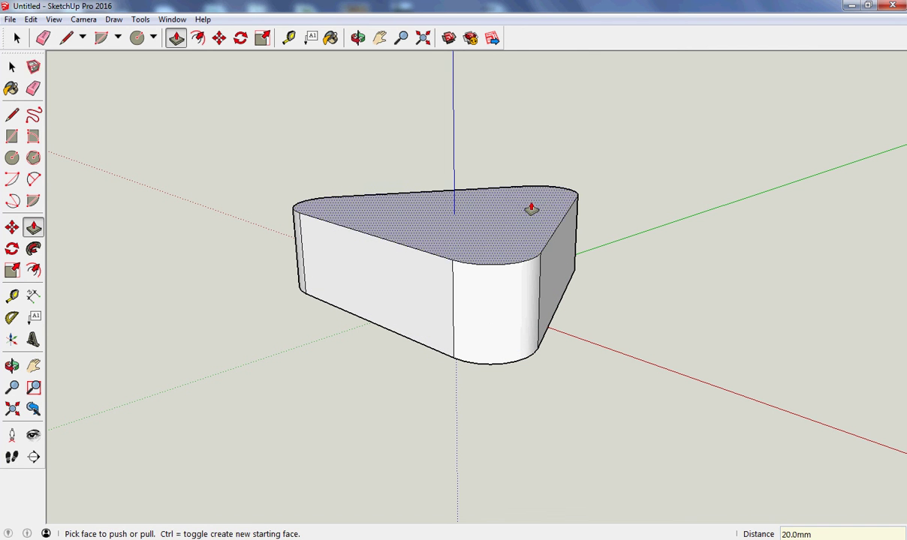
{"action": "left_click", "coordinate": [30, 20]}
{"action": "left_click", "coordinate": [44, 39]}
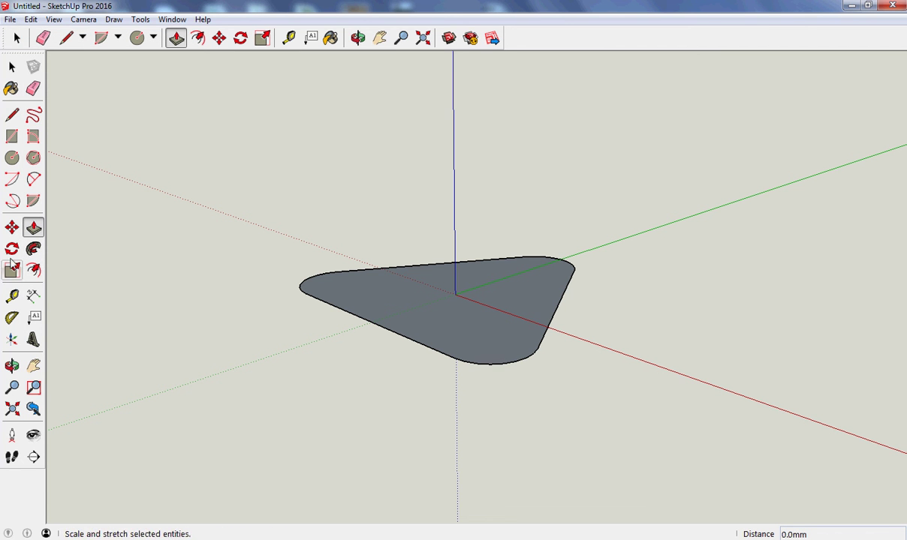
Offset the rounded triangle face's outline 5 mm inward.
{"action": "left_click", "coordinate": [33, 271]}
{"action": "left_click", "coordinate": [308, 293]}
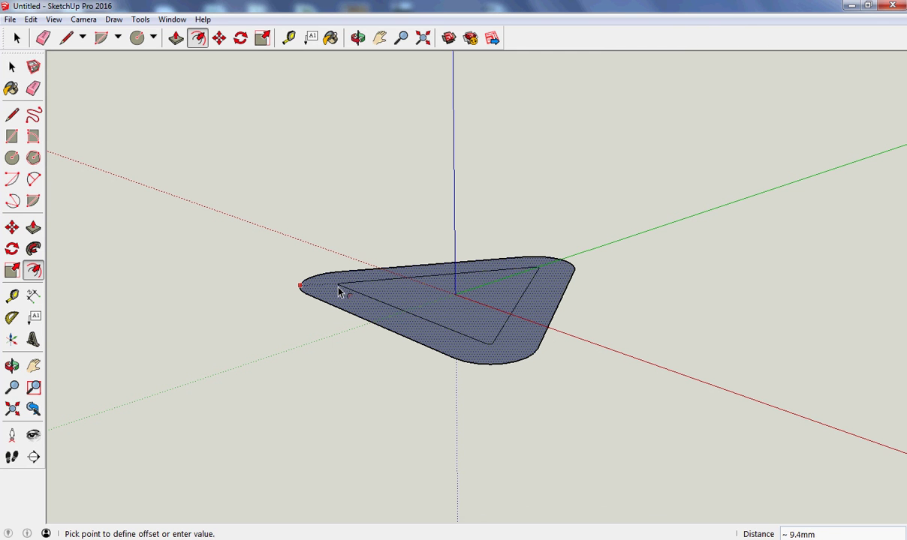
{"action": "key", "text": "Return"}
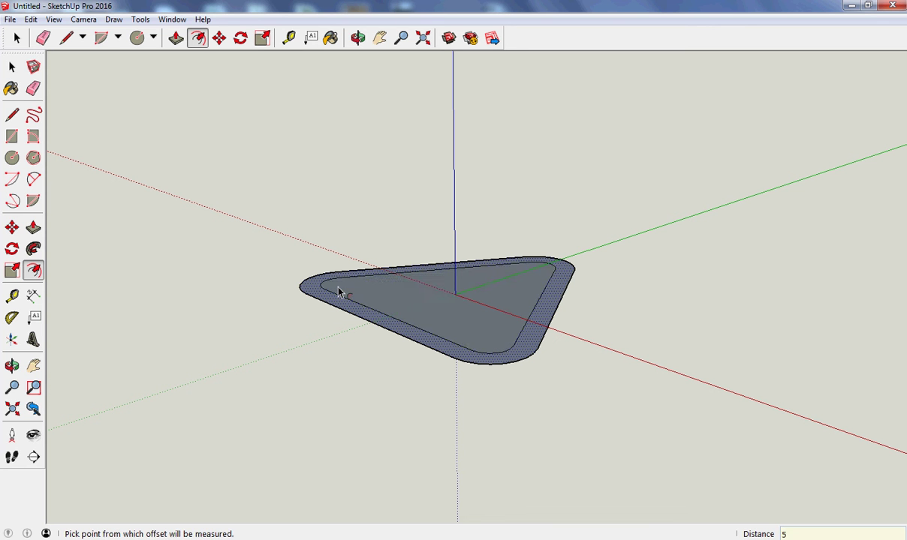
{"action": "left_click", "coordinate": [275, 194]}
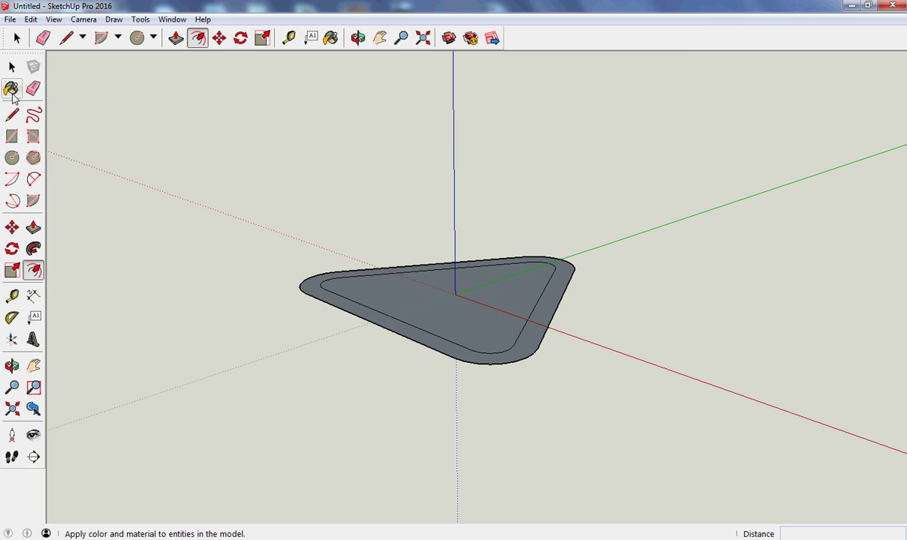
Undo an accidental second, smaller inner offset.
{"action": "left_click", "coordinate": [355, 302]}
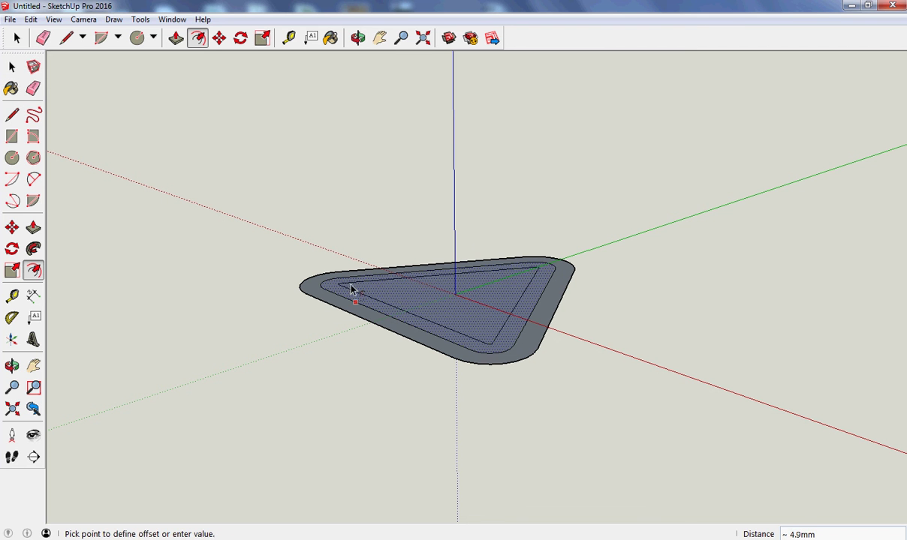
{"action": "left_click", "coordinate": [370, 289]}
{"action": "left_click", "coordinate": [30, 20]}
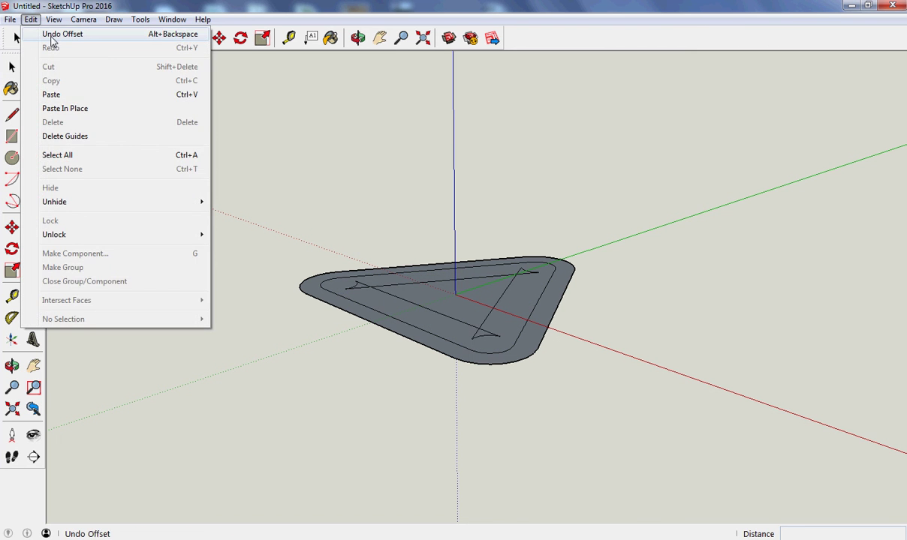
{"action": "left_click", "coordinate": [50, 33]}
{"action": "left_click", "coordinate": [11, 67]}
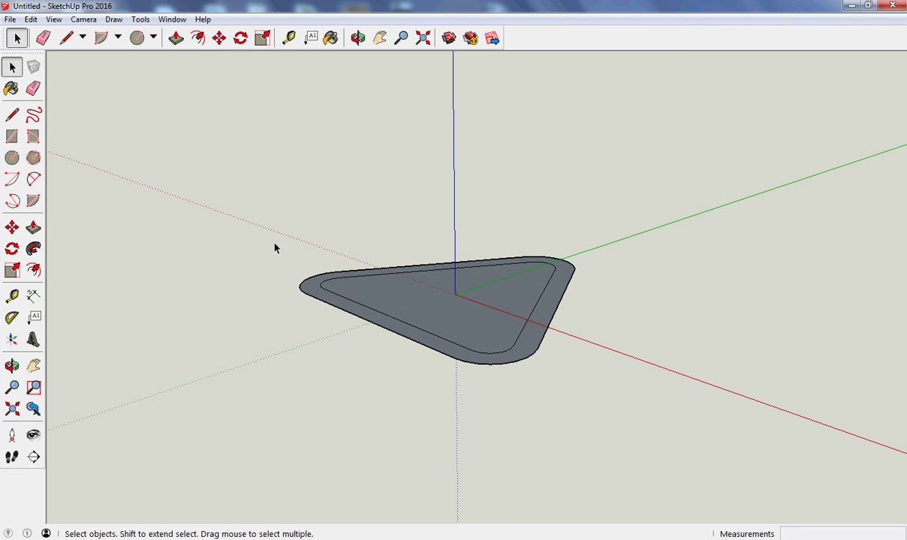
Move the inner face 20 mm straight up to form sloping sides.
{"action": "left_click", "coordinate": [374, 290]}
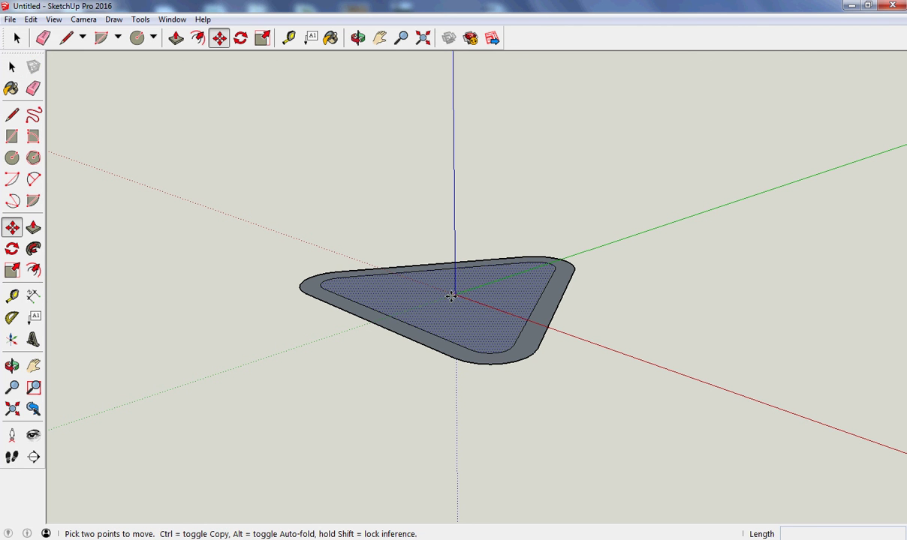
{"action": "left_click_drag", "start_coordinate": [453, 295], "coordinate": [456, 238]}
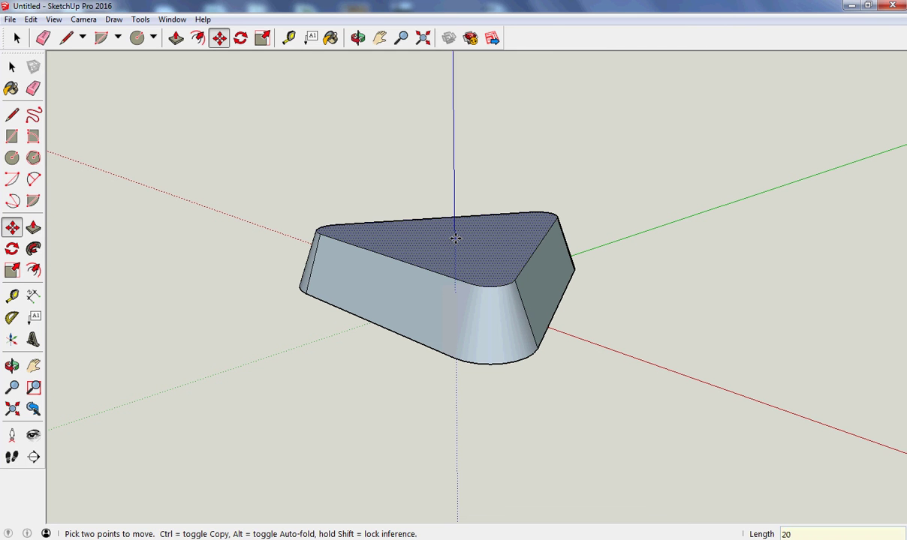
{"action": "key", "text": "Return"}
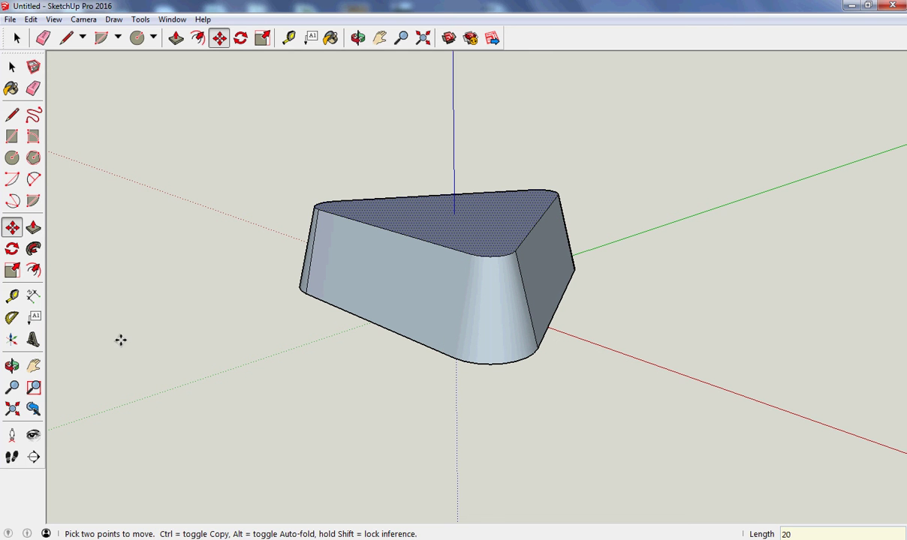
Orbit around the tapered block to view its long front sloping side, then look down onto the rounded top.
{"action": "left_click", "coordinate": [12, 365]}
{"action": "left_click_drag", "start_coordinate": [323, 318], "coordinate": [600, 283]}
{"action": "left_click_drag", "start_coordinate": [455, 298], "coordinate": [394, 414]}
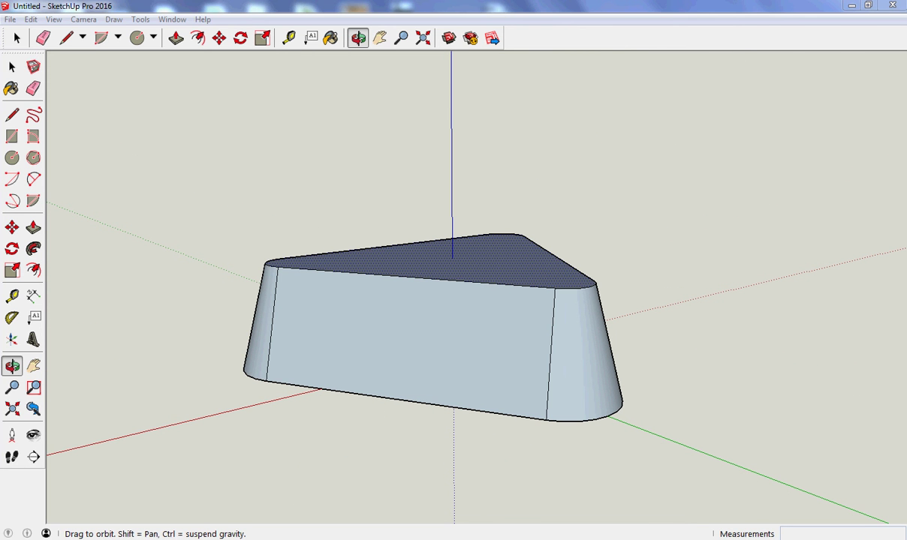